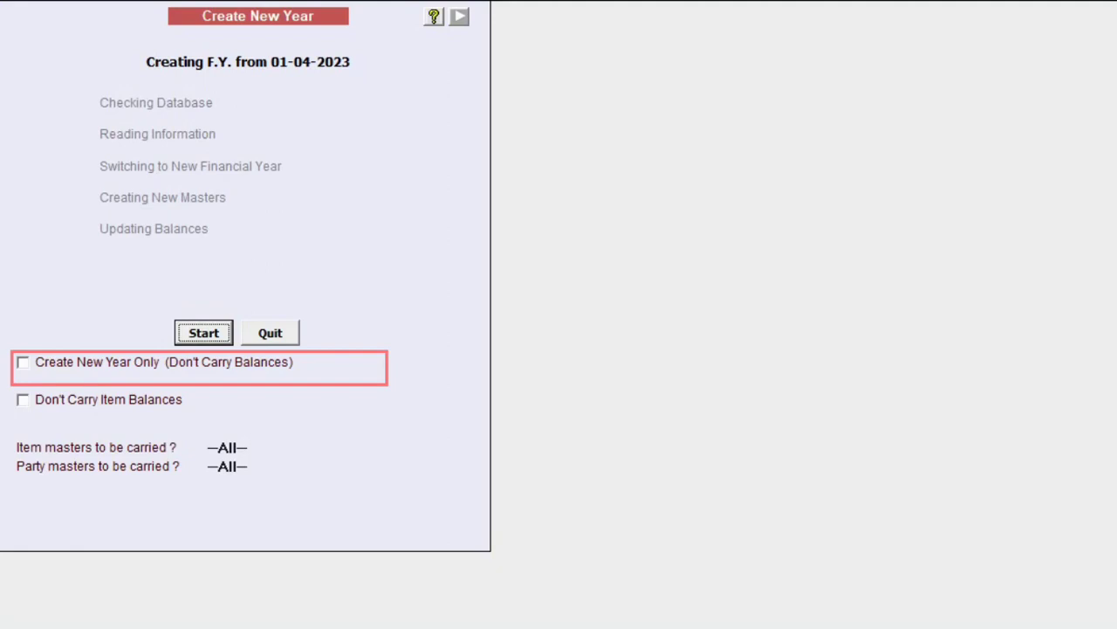
Step: Examine the balance-carrying options and the available choices for item masters and party masters to be carried to the new year
{"action": "key", "text": "Tab"}
{"action": "key", "text": "Tab"}
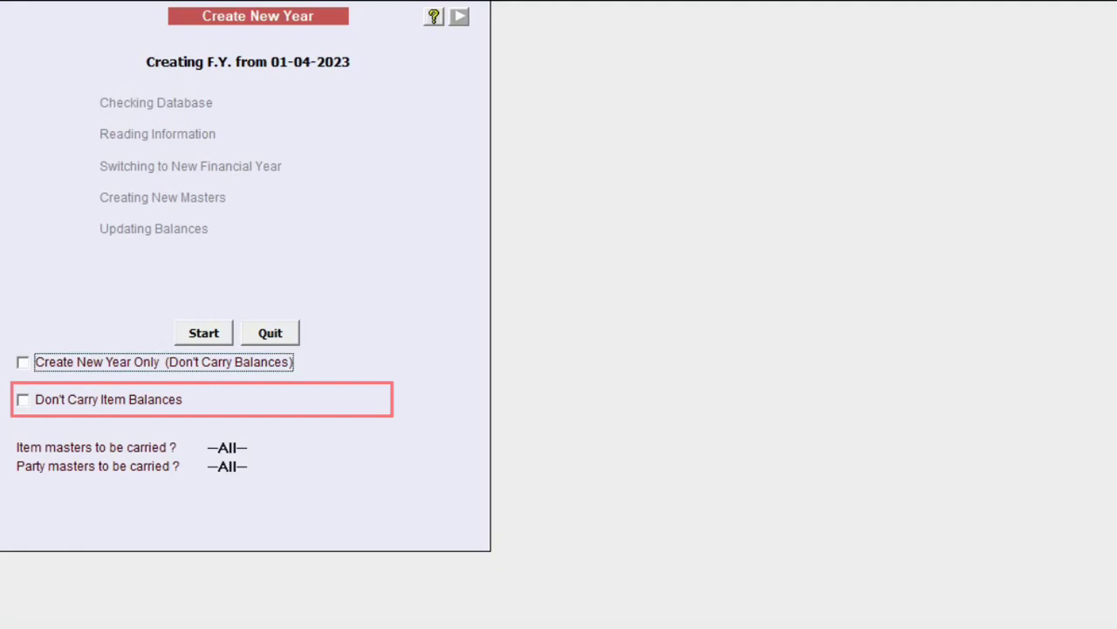
{"action": "key", "text": "Tab"}
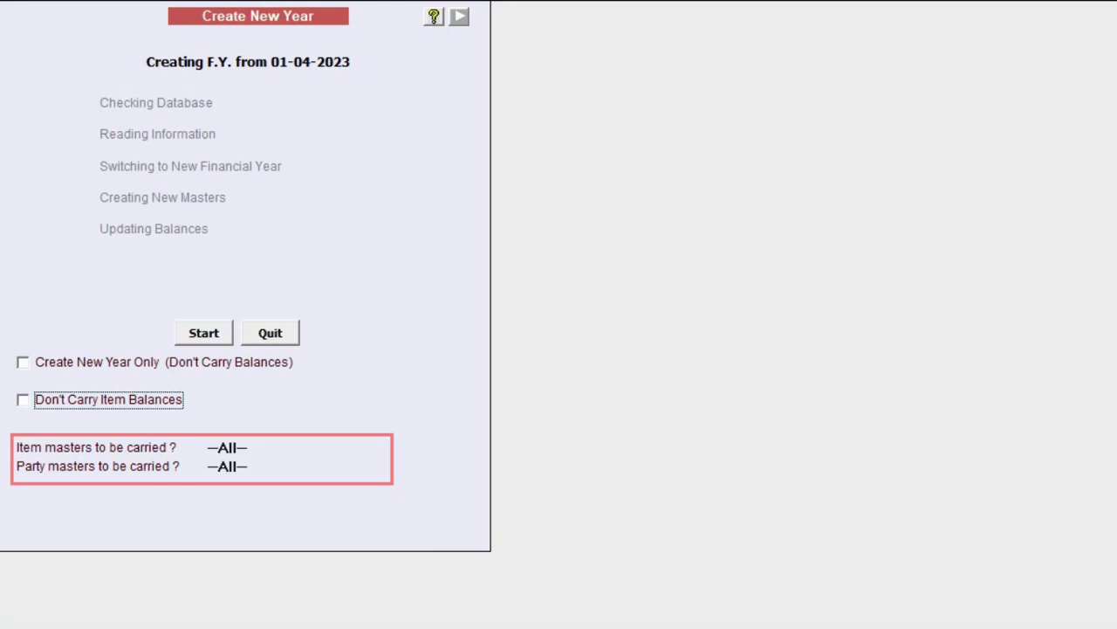
{"action": "key", "text": "Return"}
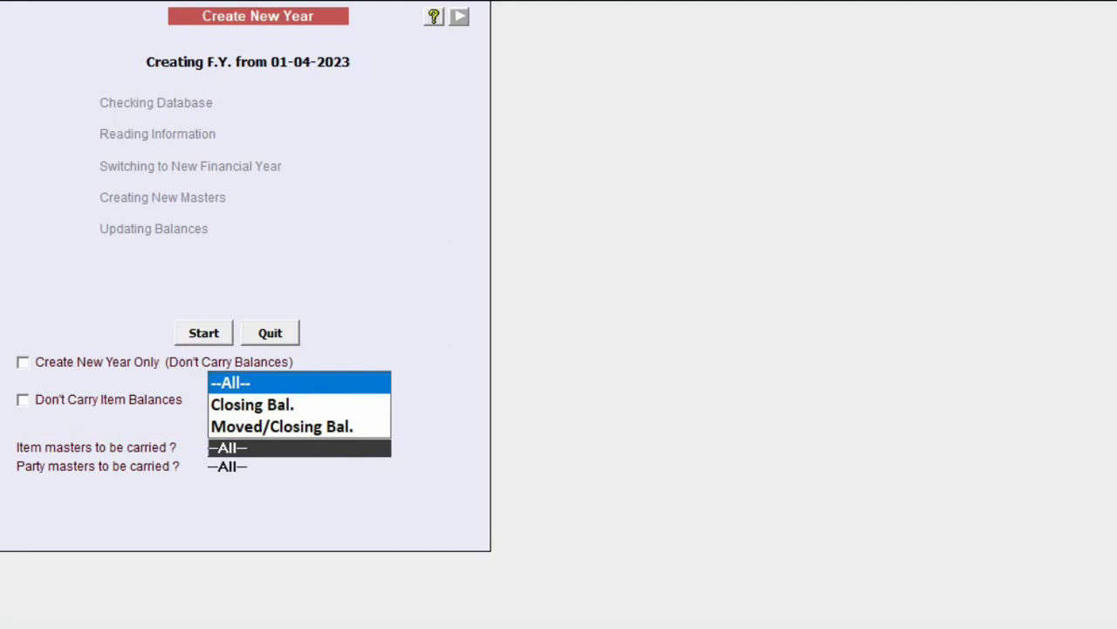
{"action": "key", "text": "Down"}
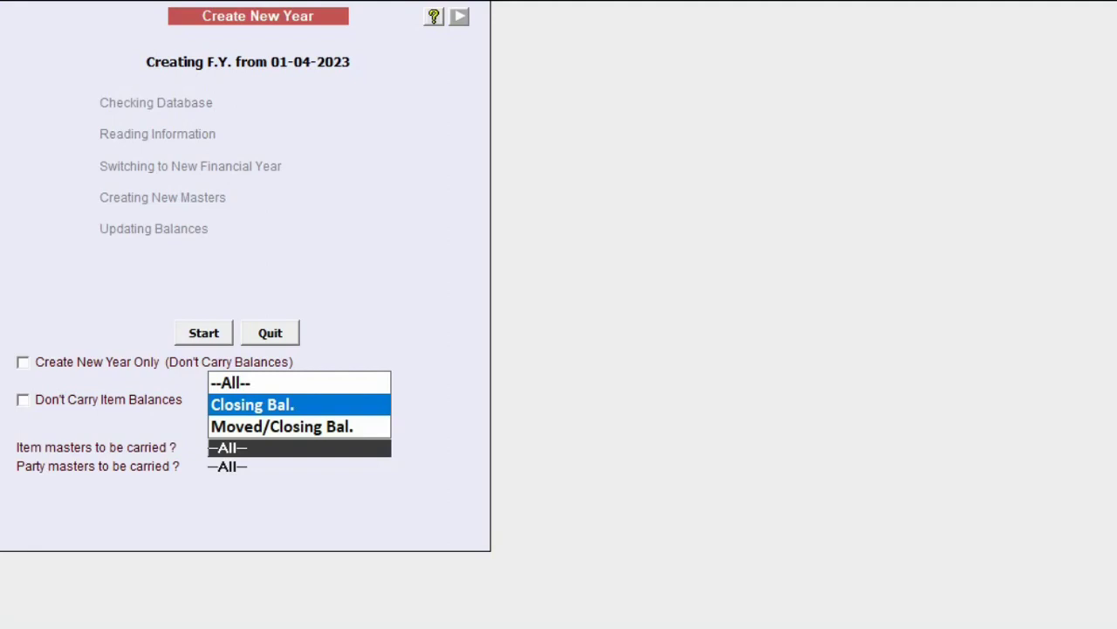
{"action": "key", "text": "Down"}
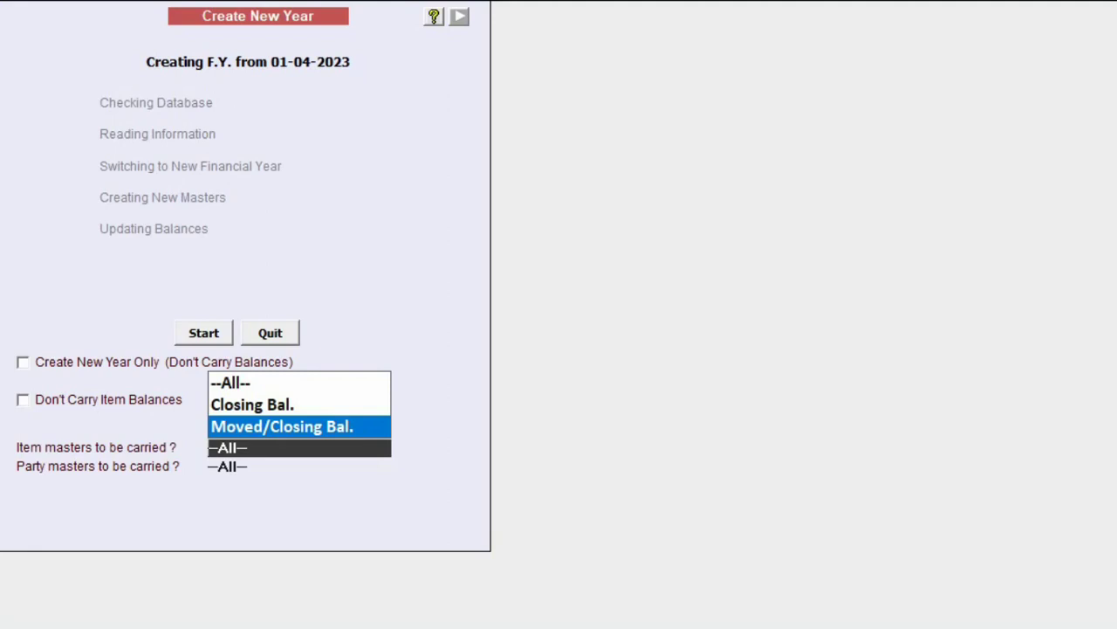
{"action": "key", "text": "Return"}
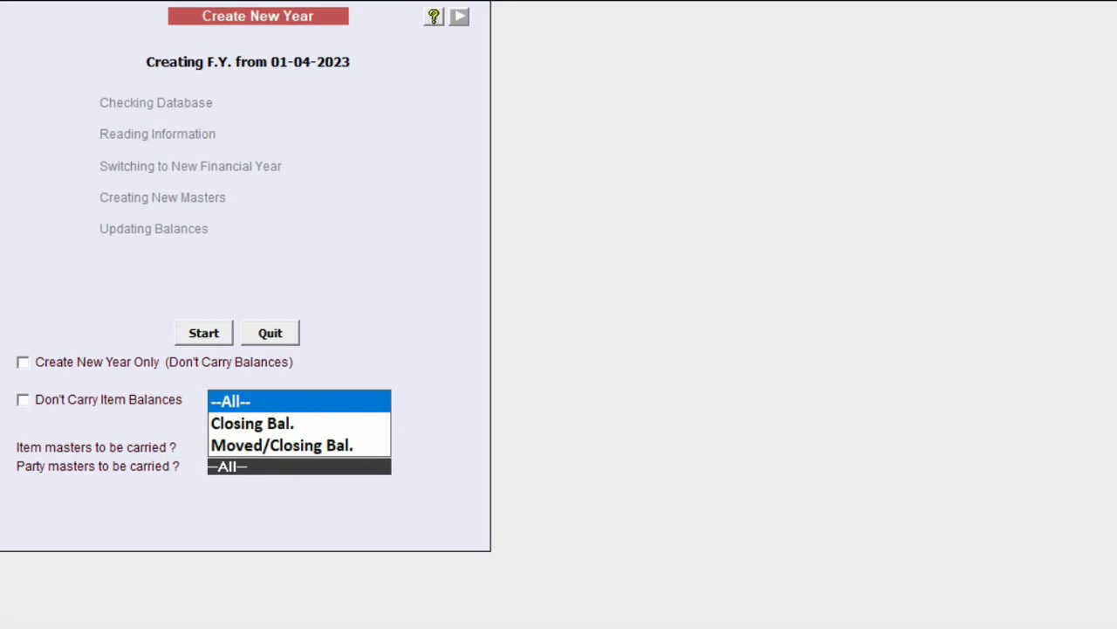
{"action": "key", "text": "Down"}
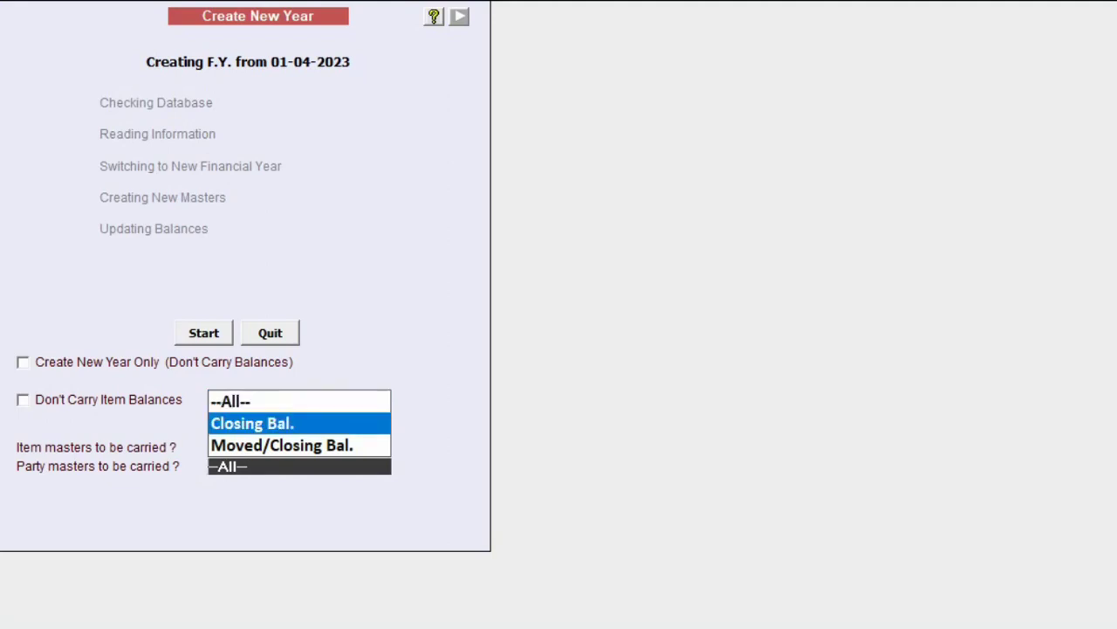
{"action": "key", "text": "Down"}
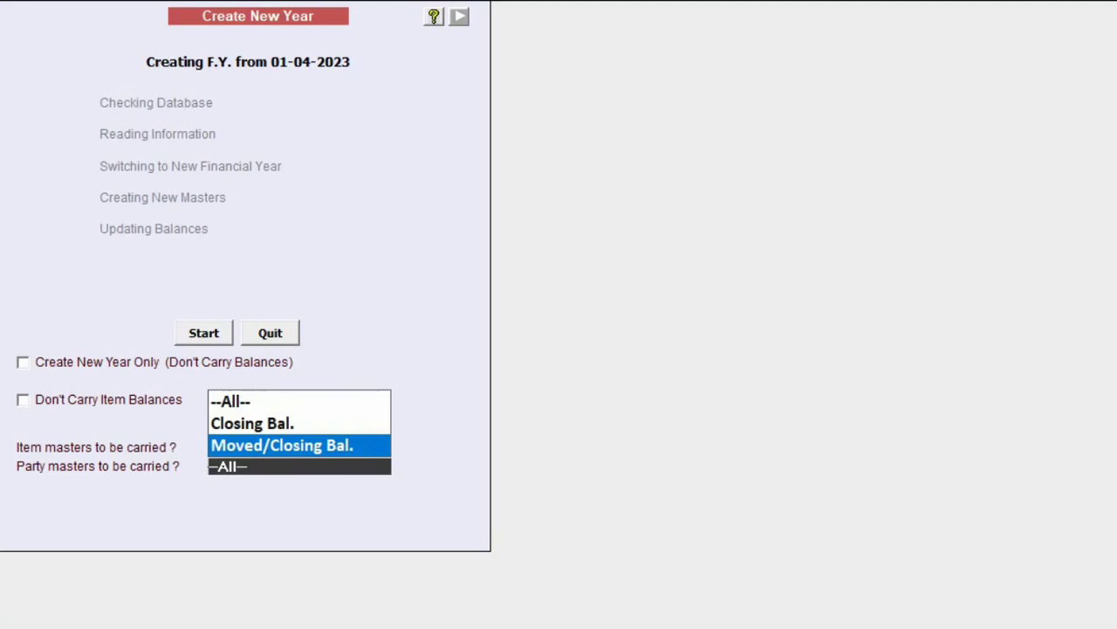
Step: Keep the party masters to be carried at All, create the financial year starting 01-04-2023 and acknowledge completion
{"action": "key", "text": "Up"}
{"action": "key", "text": "Up"}
{"action": "key", "text": "Return"}
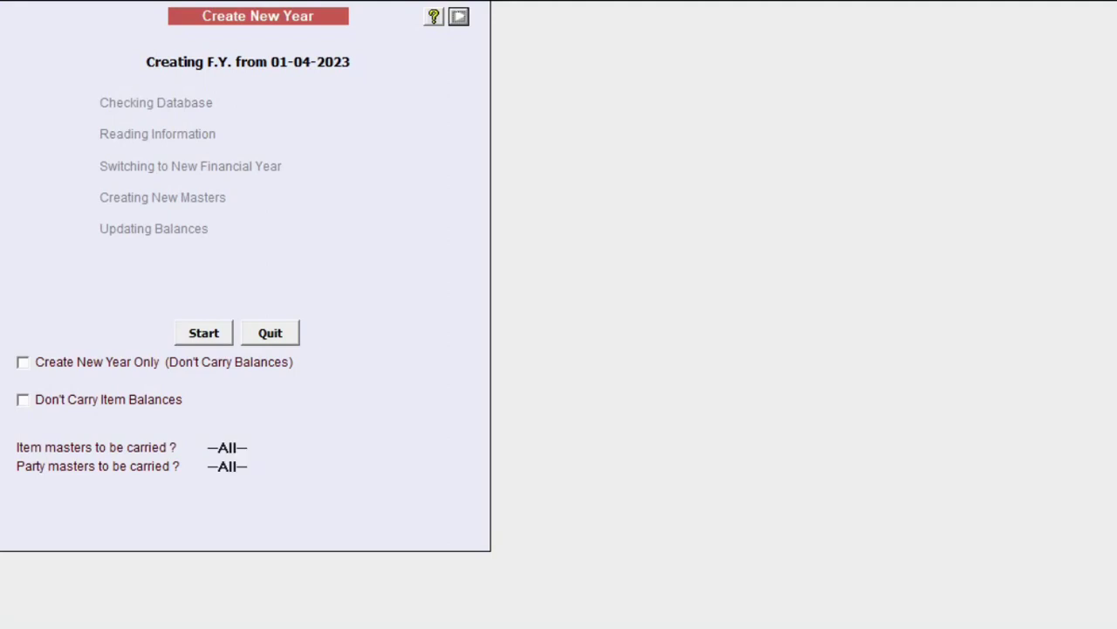
{"action": "left_click", "coordinate": [204, 333]}
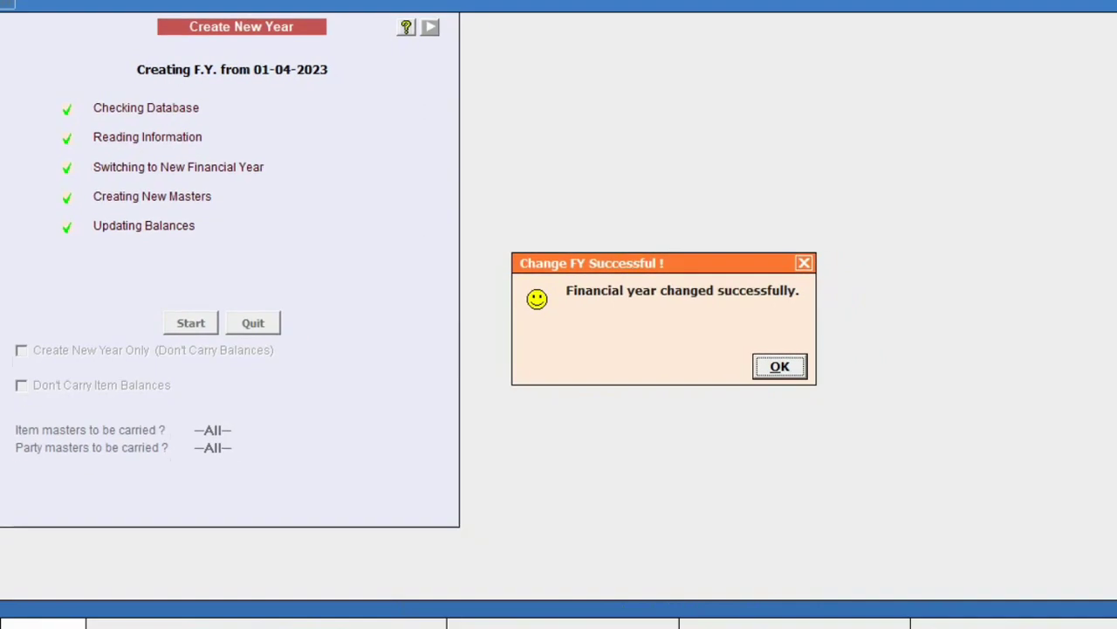
{"action": "key", "text": "Return"}
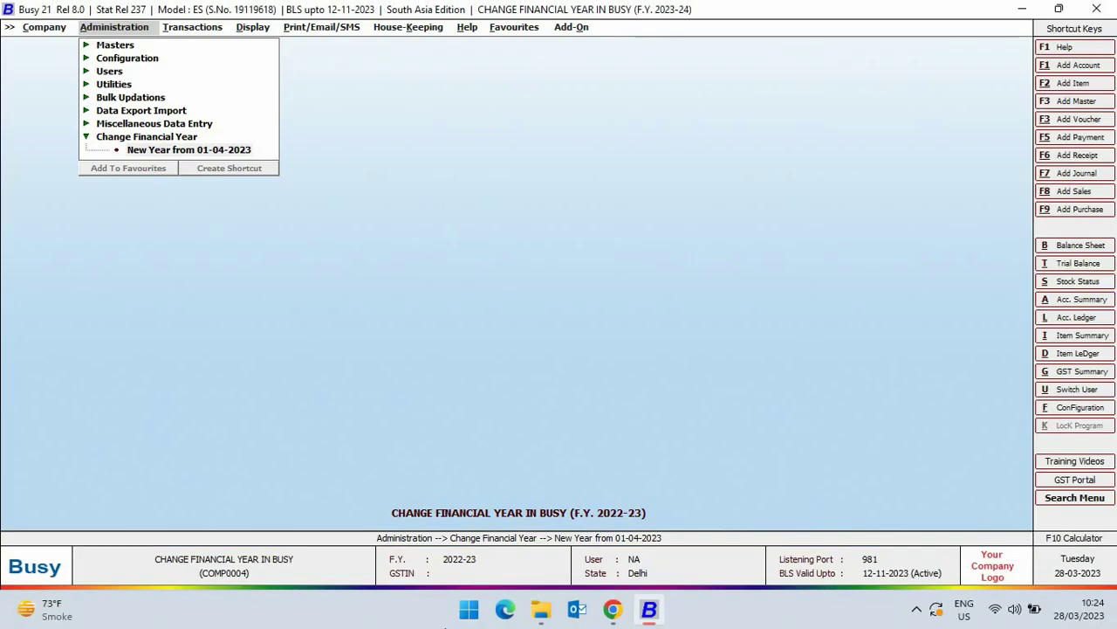
Step: Switch the company back to F.Y. 2022-23
{"action": "key", "text": "Escape"}
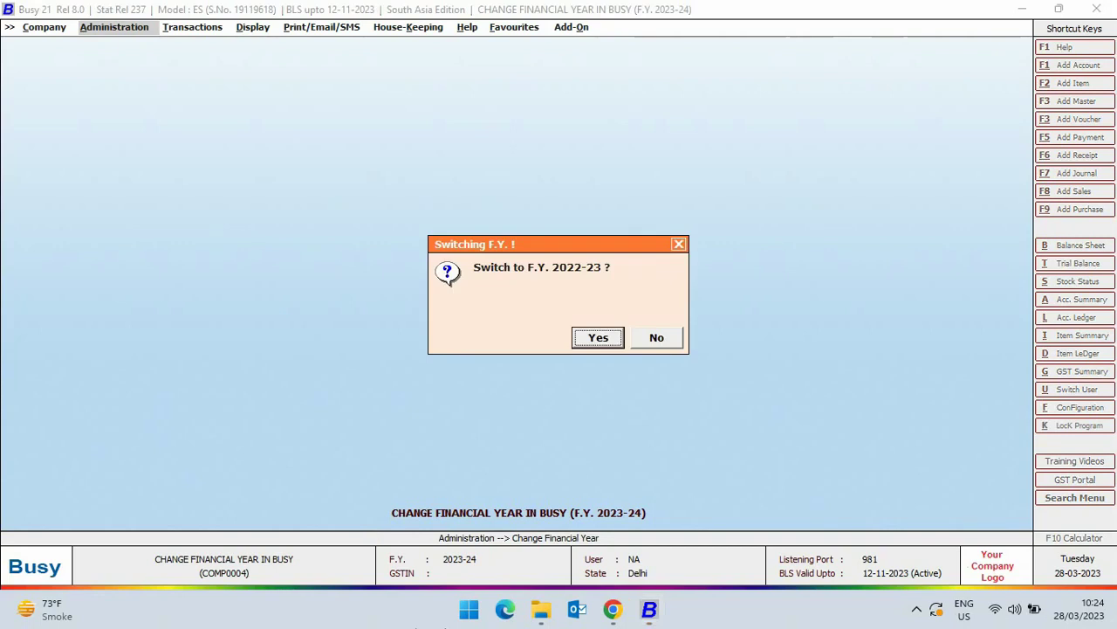
{"action": "key", "text": "Return"}
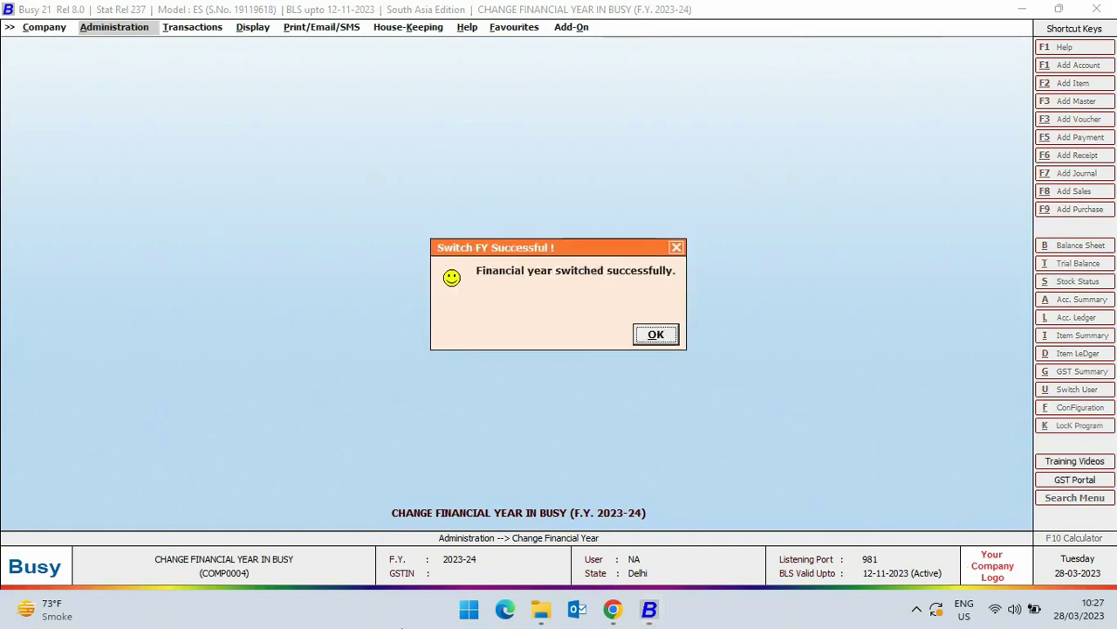
{"action": "key", "text": "Return"}
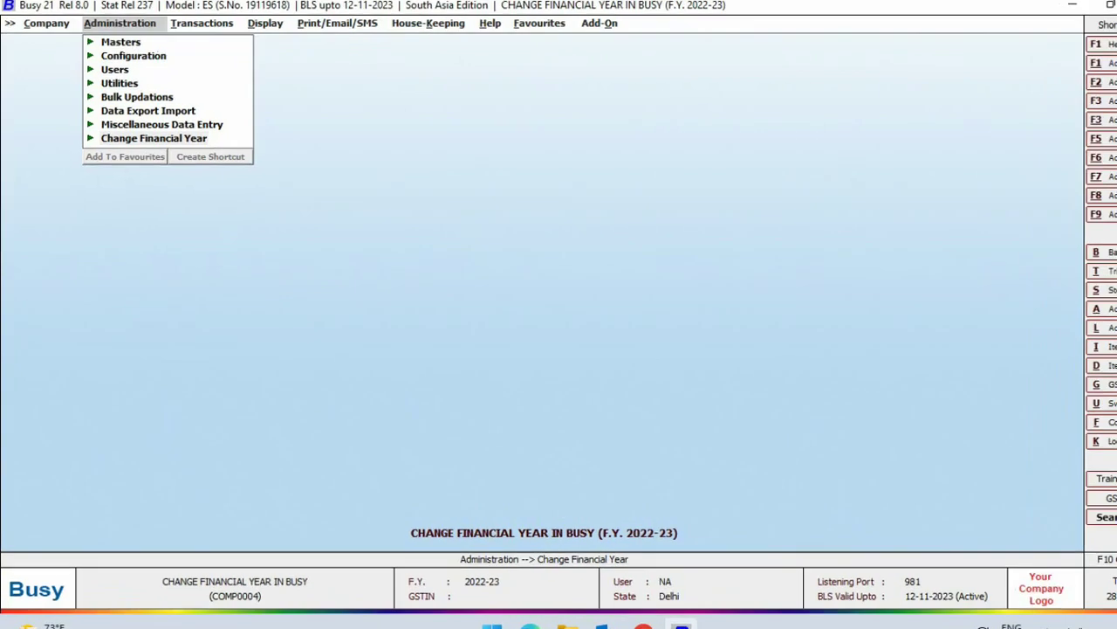
Step: View the dialogs for carrying pending ITC entries and bank reconciliation entries to F.Y. 2023-24, quitting each without starting
{"action": "left_click", "coordinate": [99, 142]}
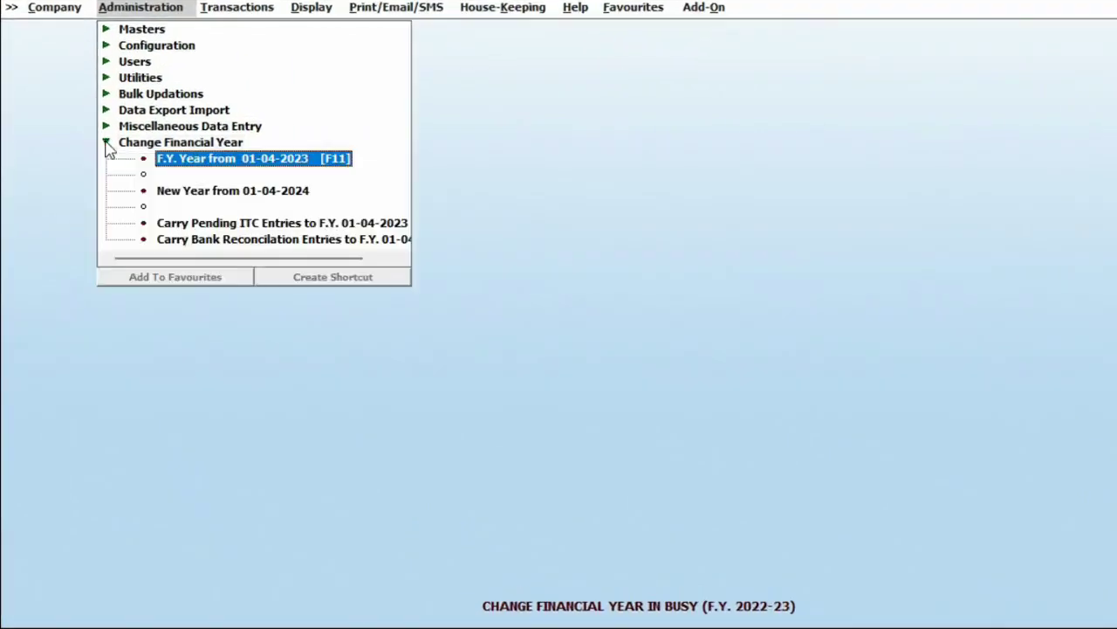
{"action": "key", "text": "Down"}
{"action": "key", "text": "Down"}
{"action": "key", "text": "Down"}
{"action": "key", "text": "Down"}
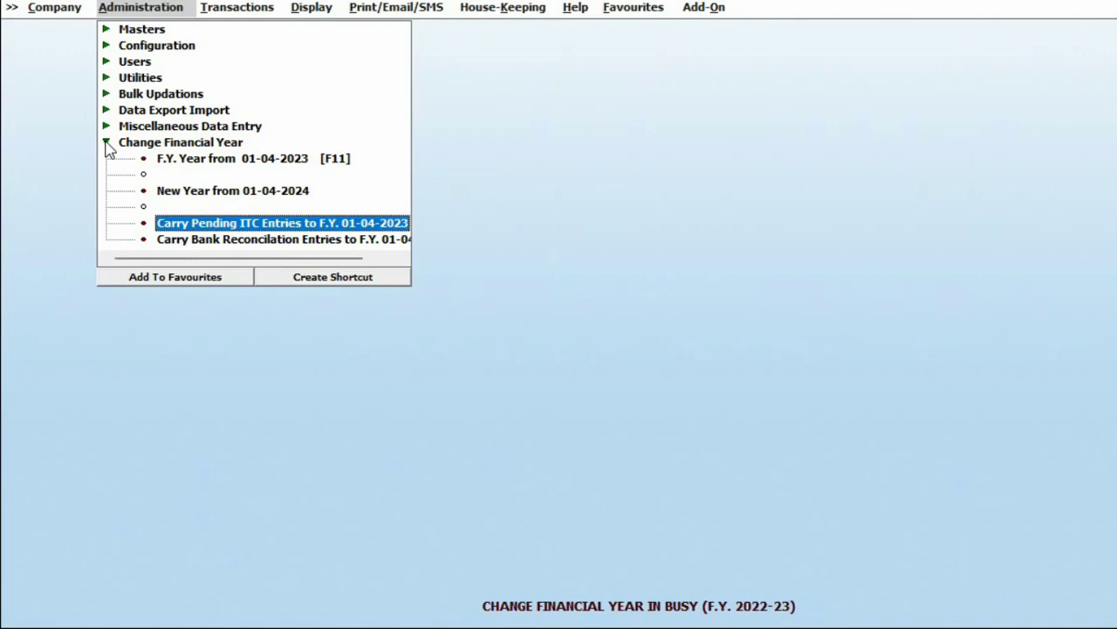
{"action": "key", "text": "Return"}
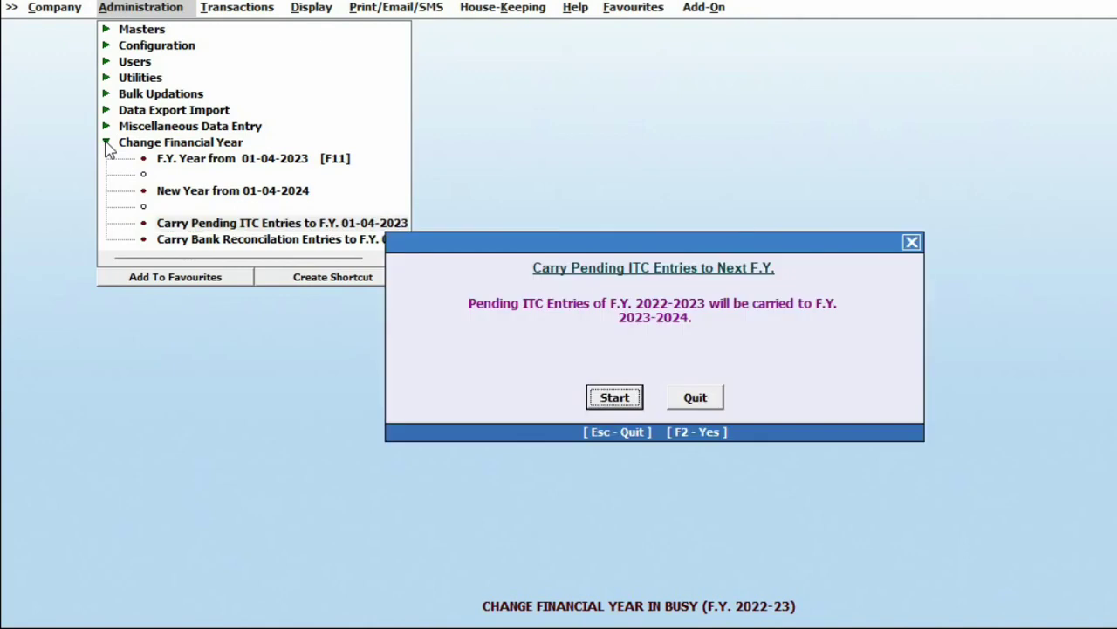
{"action": "key", "text": "Tab"}
{"action": "key", "text": "Return"}
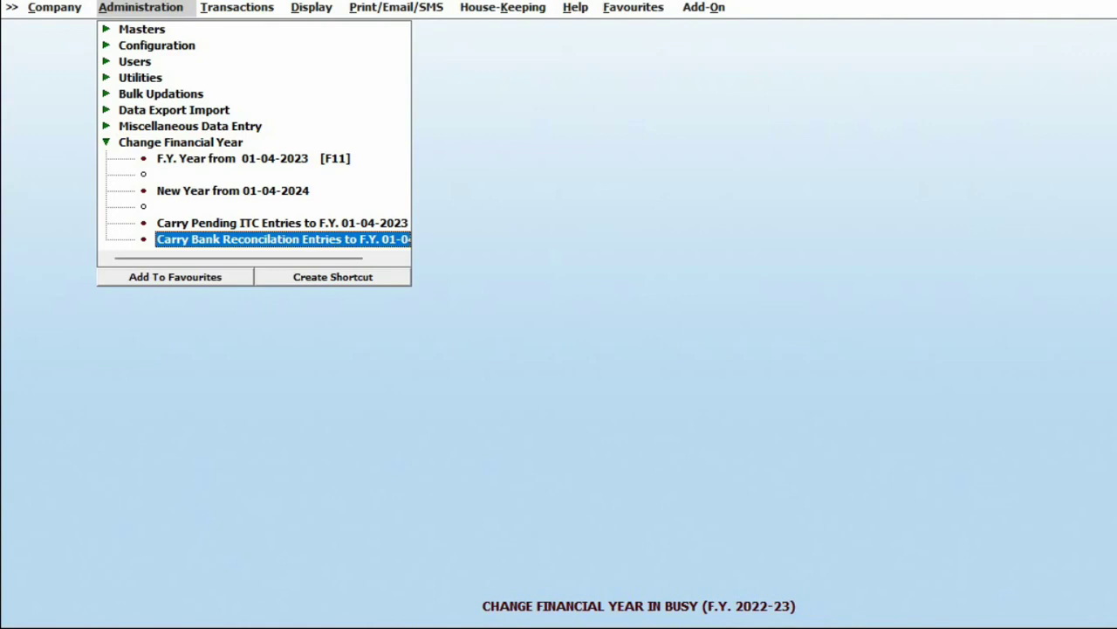
{"action": "key", "text": "Return"}
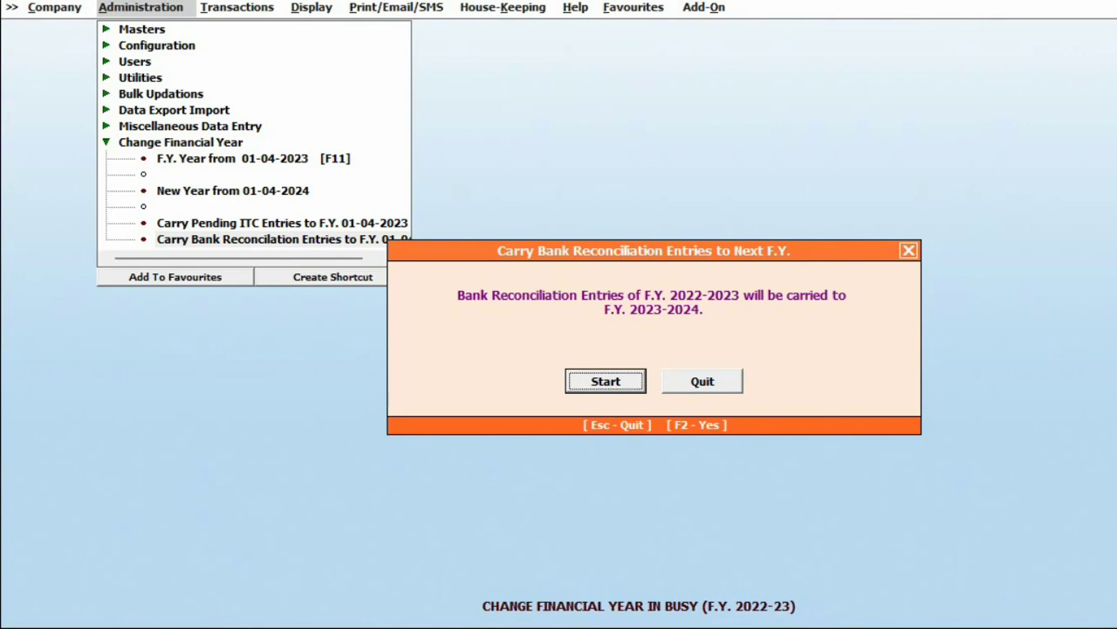
{"action": "key", "text": "Escape"}
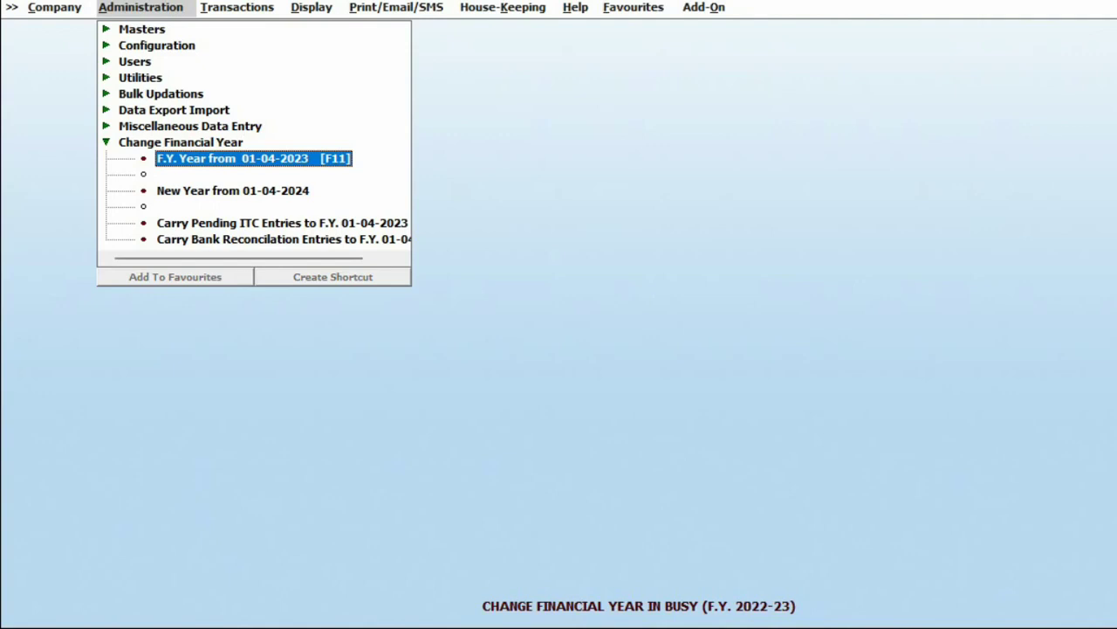
Step: Open the change to the financial year from 01-04-2023, choosing to carry forward balances for new and changed masters
{"action": "key", "text": "Return"}
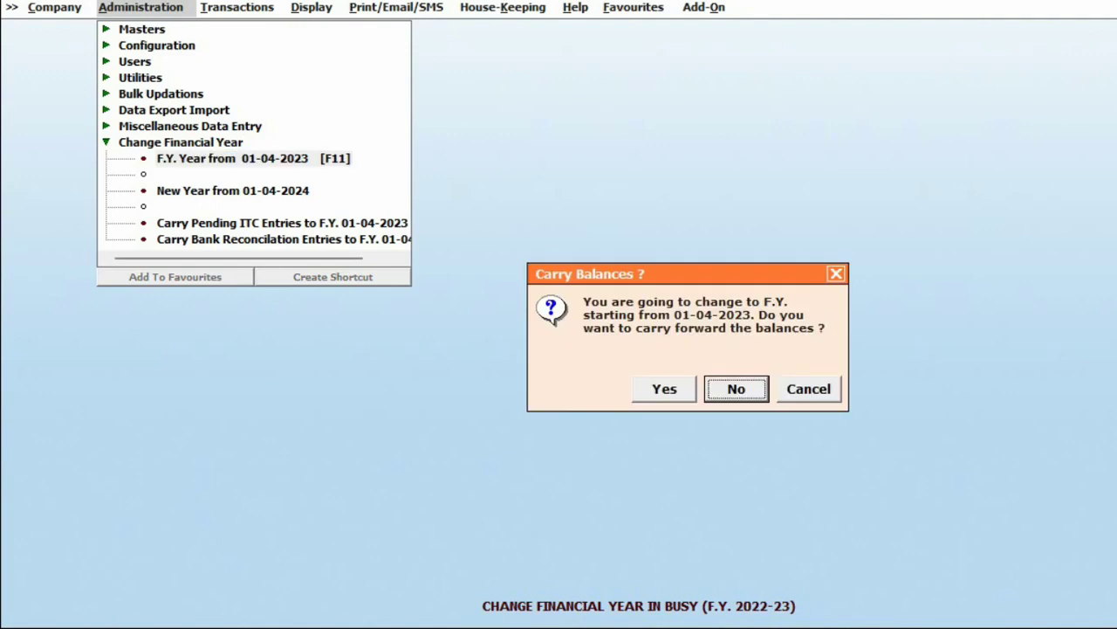
{"action": "key", "text": "Left"}
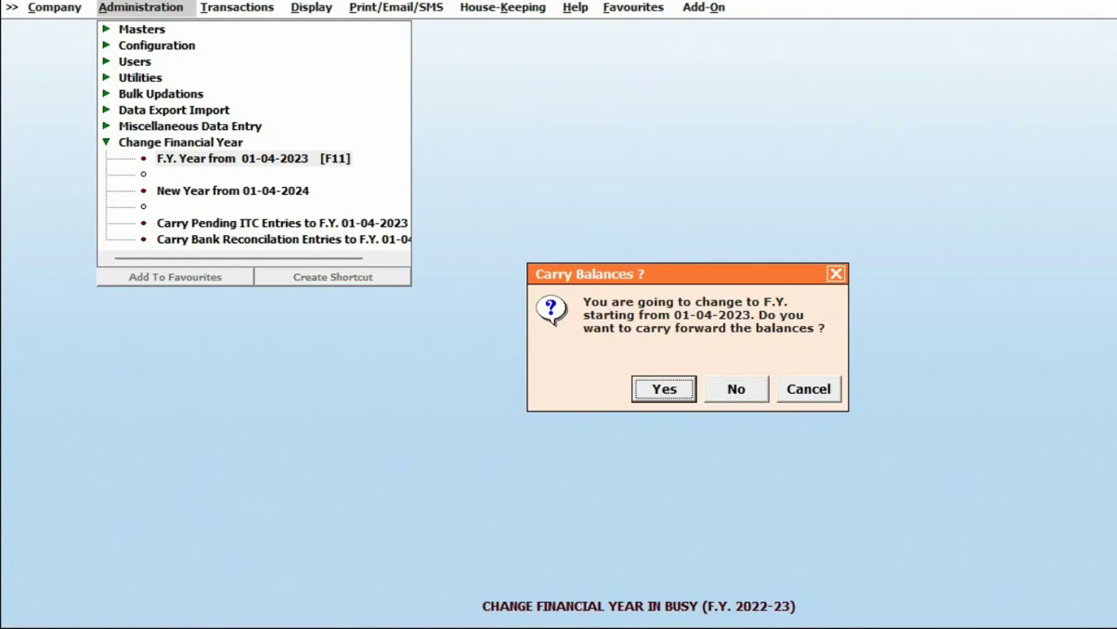
{"action": "key", "text": "Return"}
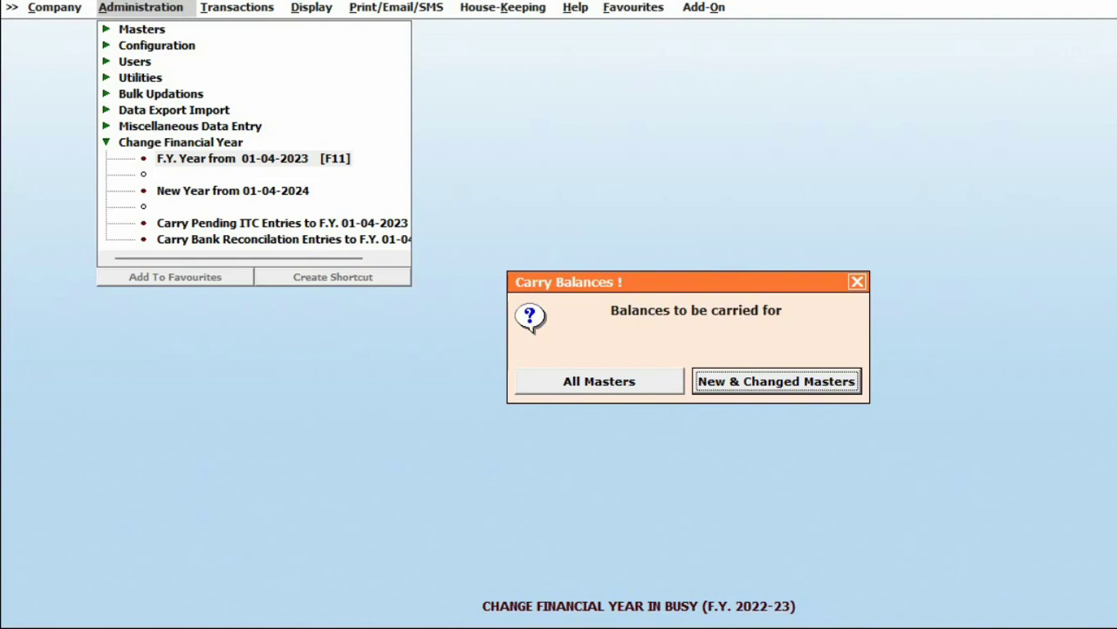
{"action": "key", "text": "Return"}
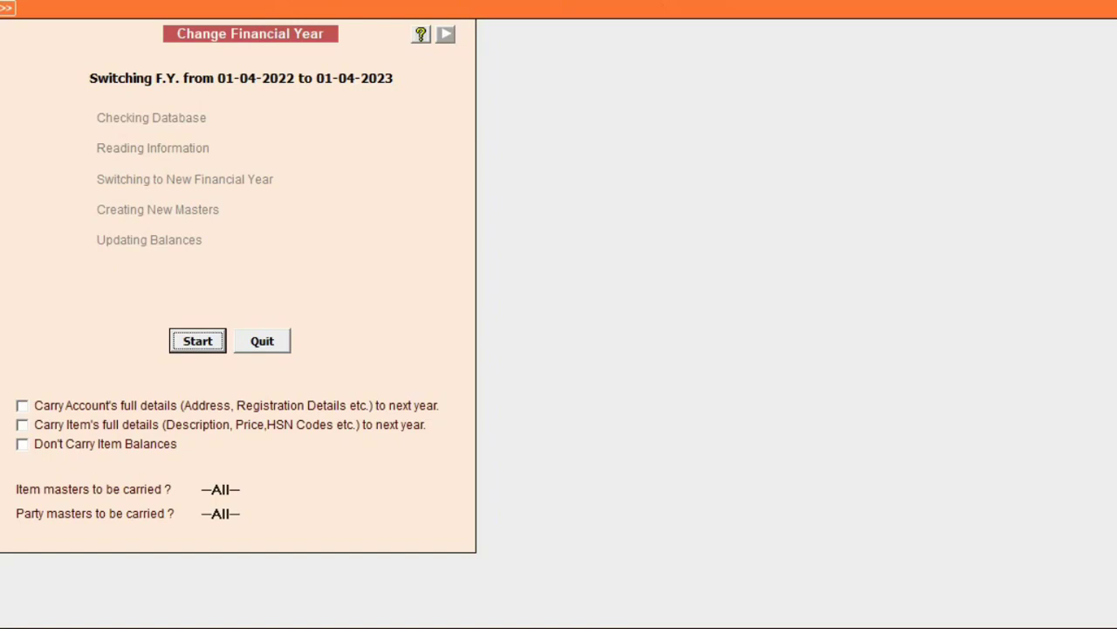
Step: Include full account and item details, run the financial year change with the static master updates accepted, and acknowledge completion
{"action": "left_click", "coordinate": [22, 406]}
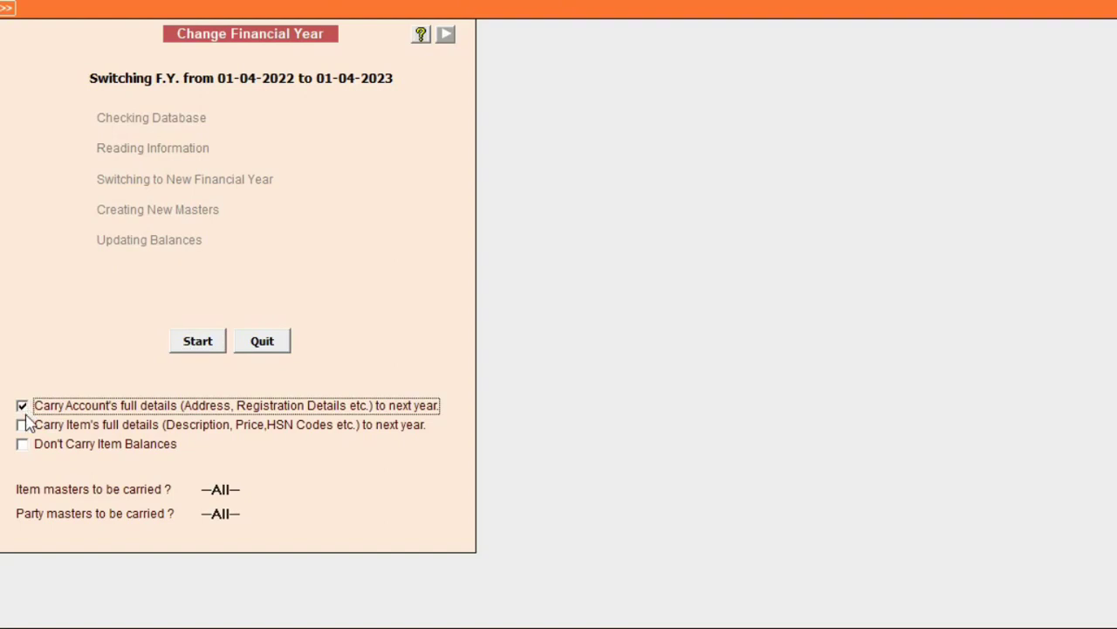
{"action": "left_click", "coordinate": [23, 426]}
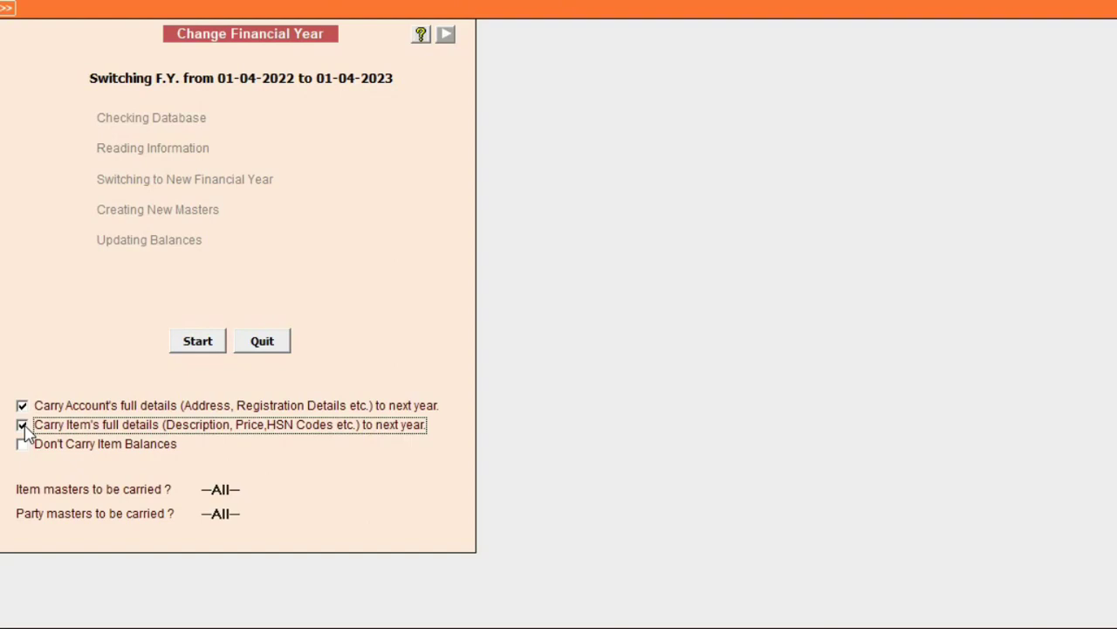
{"action": "left_click", "coordinate": [194, 345]}
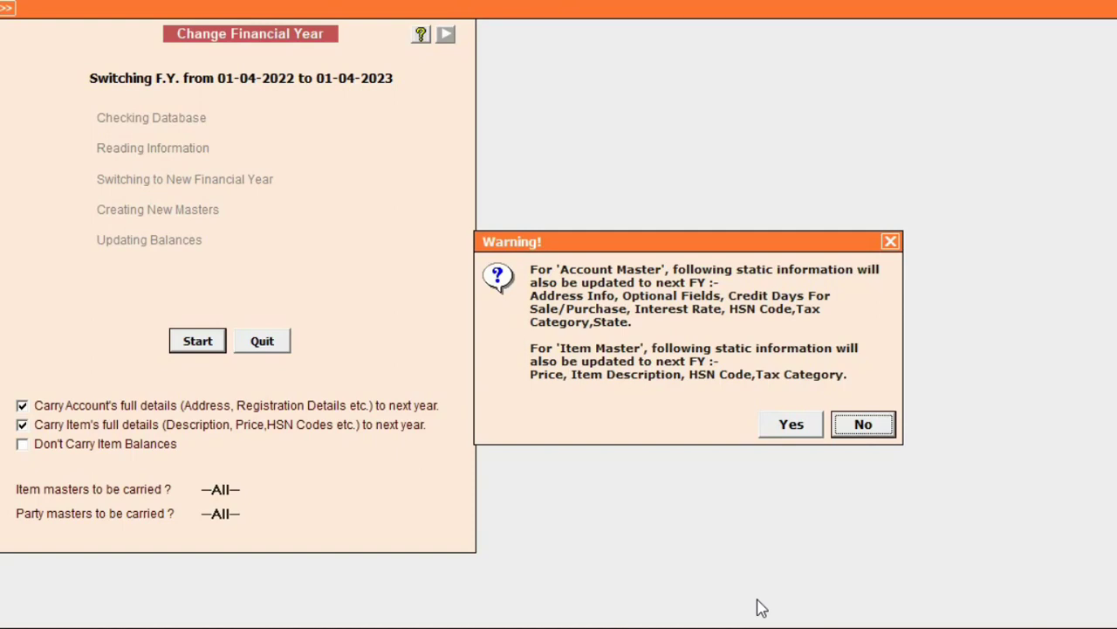
{"action": "left_click", "coordinate": [787, 423]}
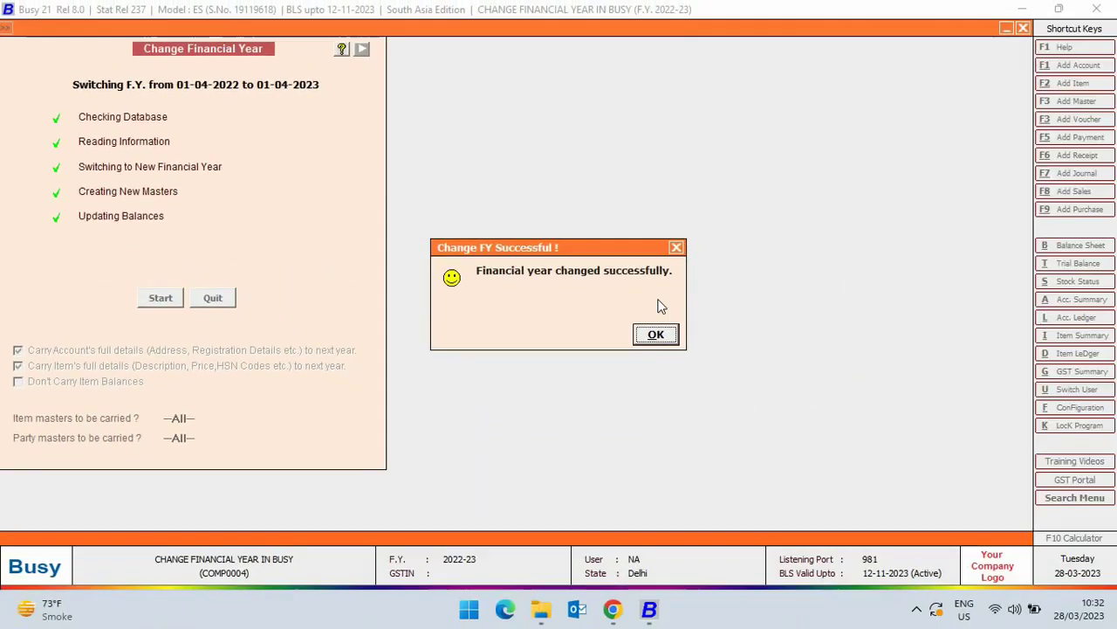
{"action": "left_click", "coordinate": [656, 336]}
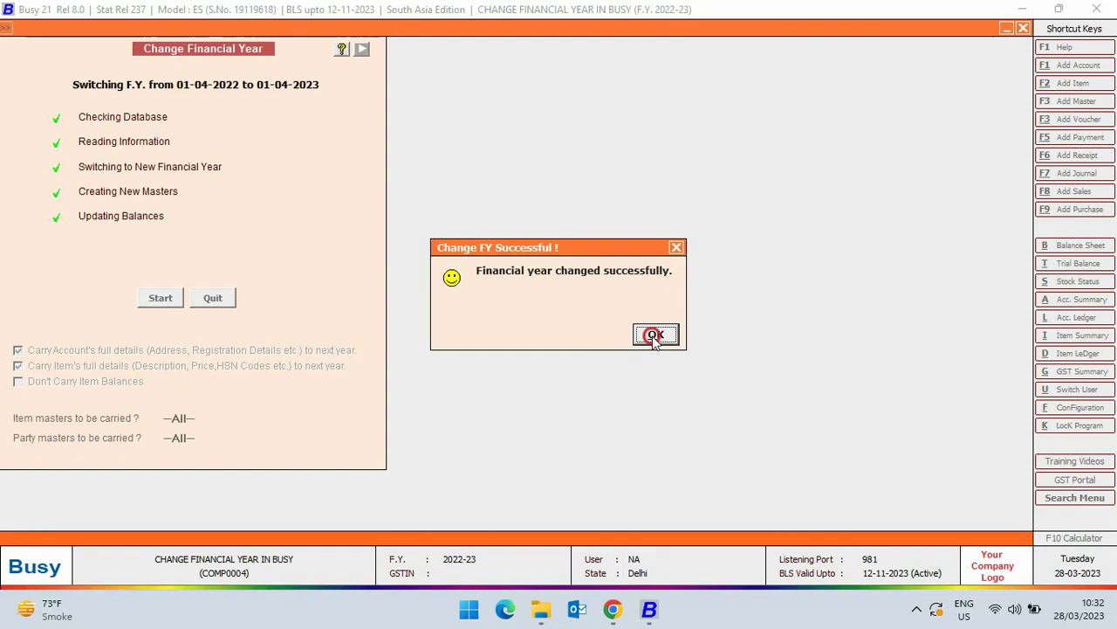